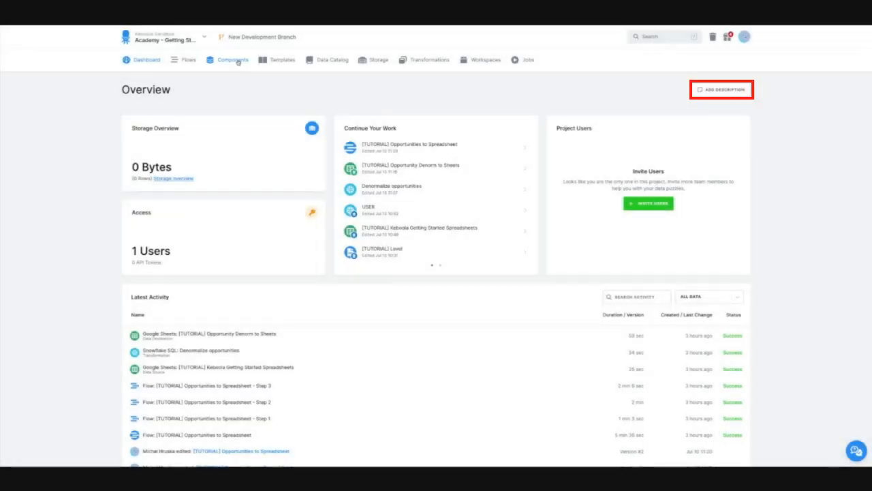
Search the available components for "http" and choose to add the HTTP data source component
click(238, 61)
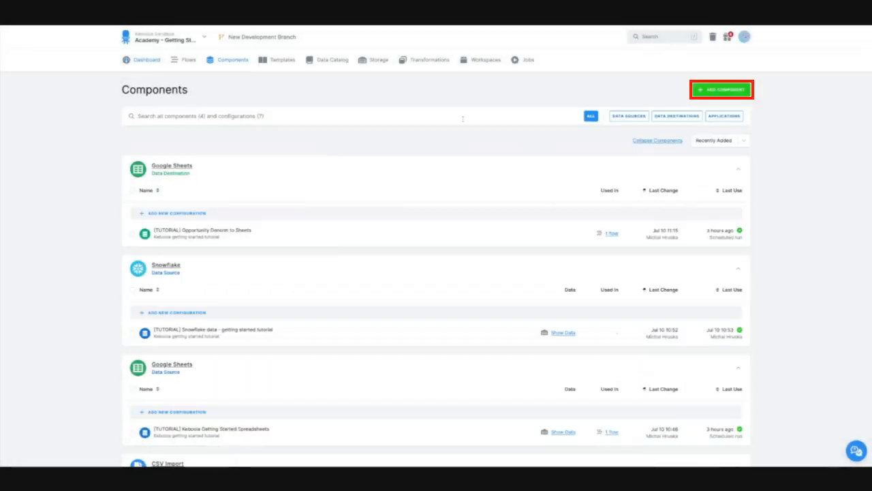
click(717, 92)
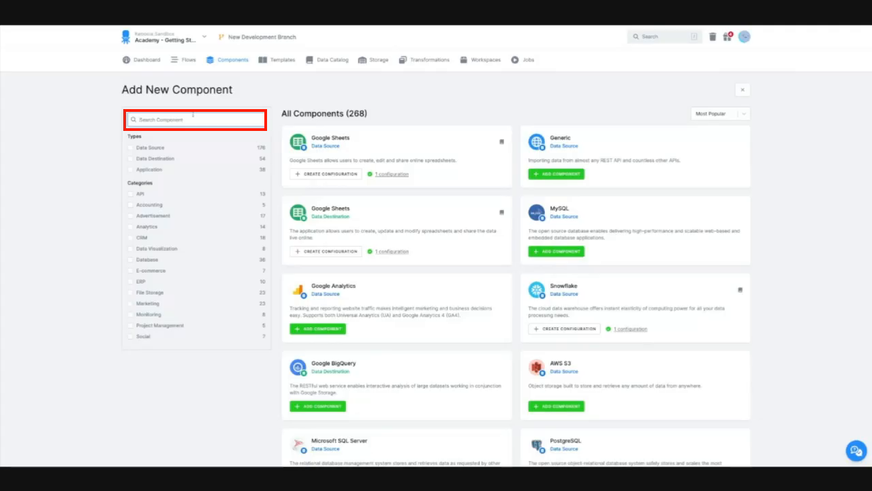
text(http)
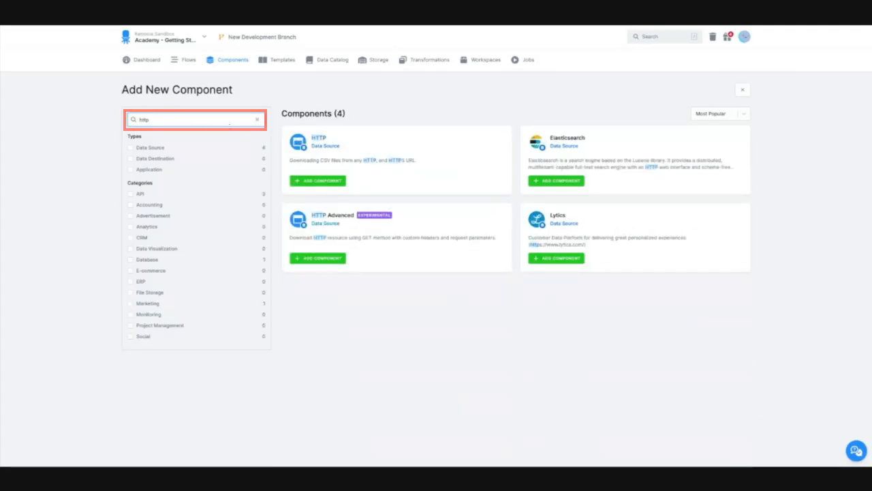
click(332, 181)
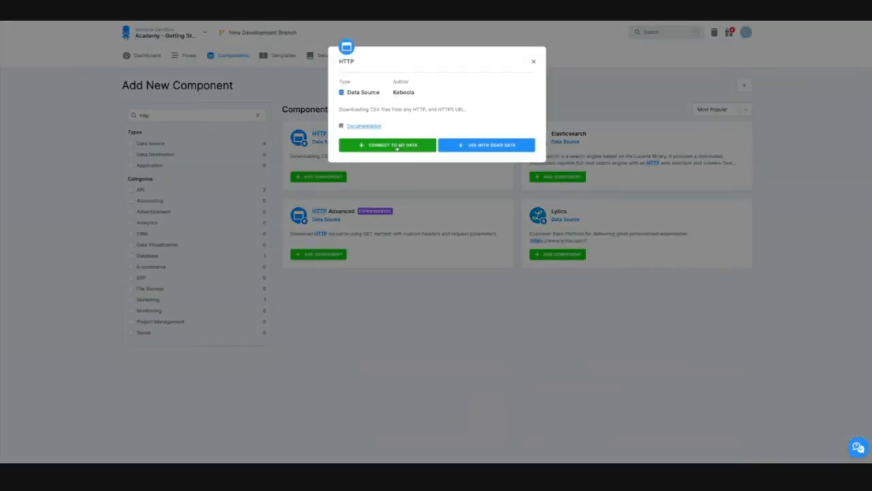
Create an HTTP configuration for your own data named "[TUTORIAL] Bitcoin price" with the description "Keboola getting started tutorial"
click(387, 145)
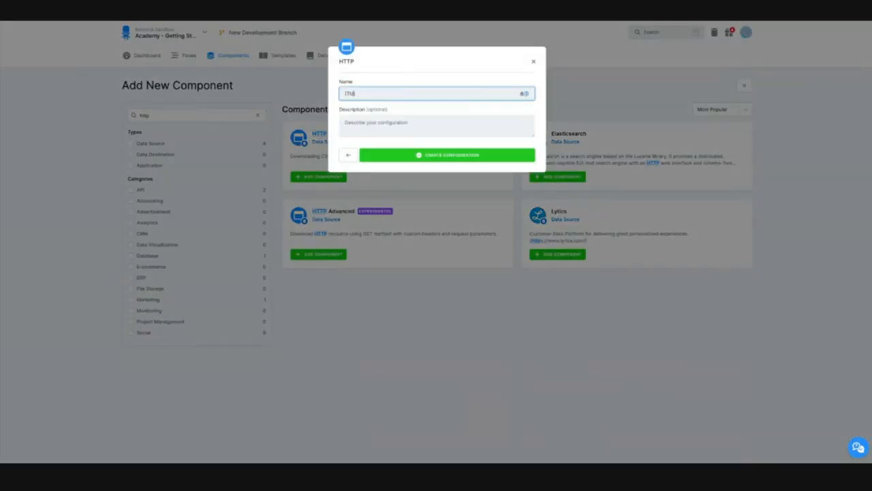
text(TORIAL)
text(Bitcoin price)
click(410, 127)
text(Keboola gett)
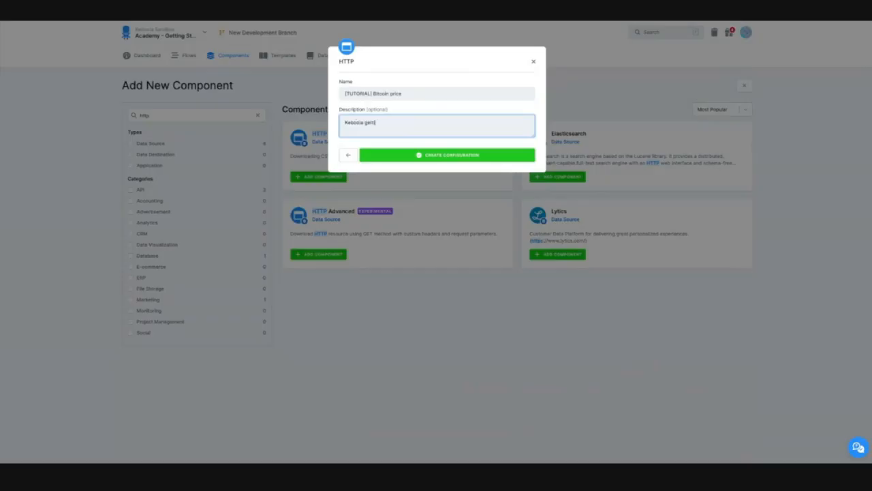
text(ing started (utorial)
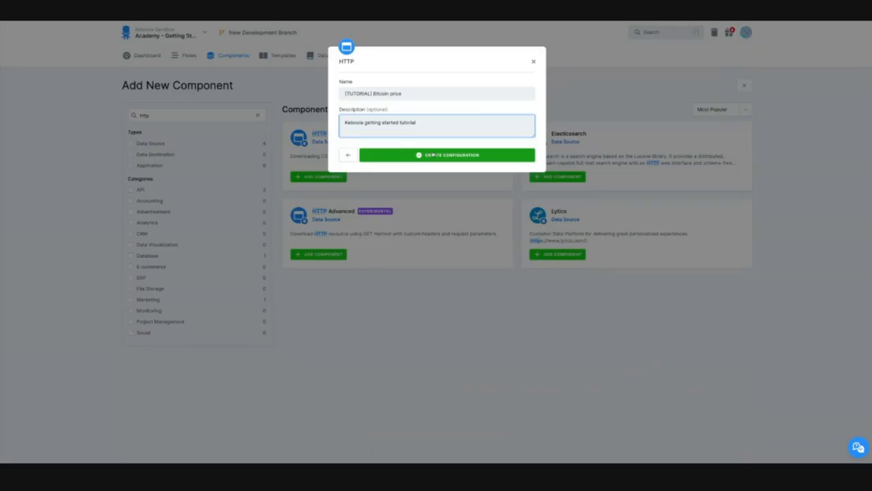
click(433, 155)
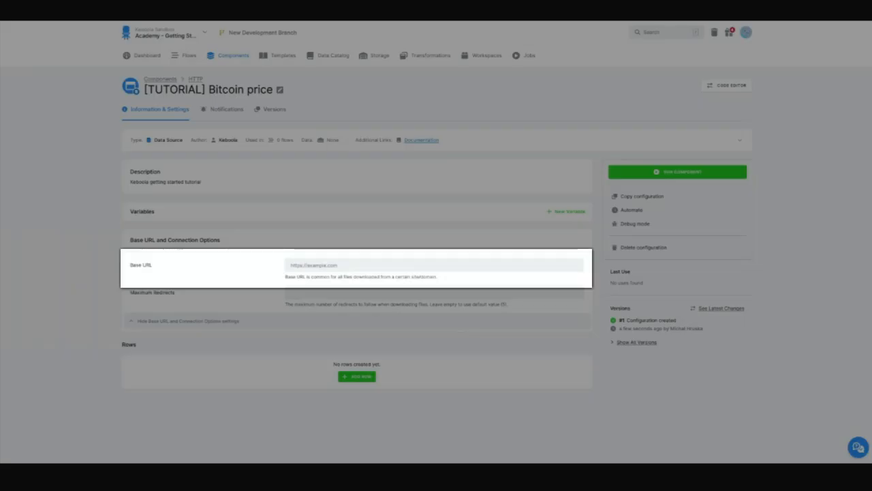
click(409, 265)
text(https://help.keboola.com)
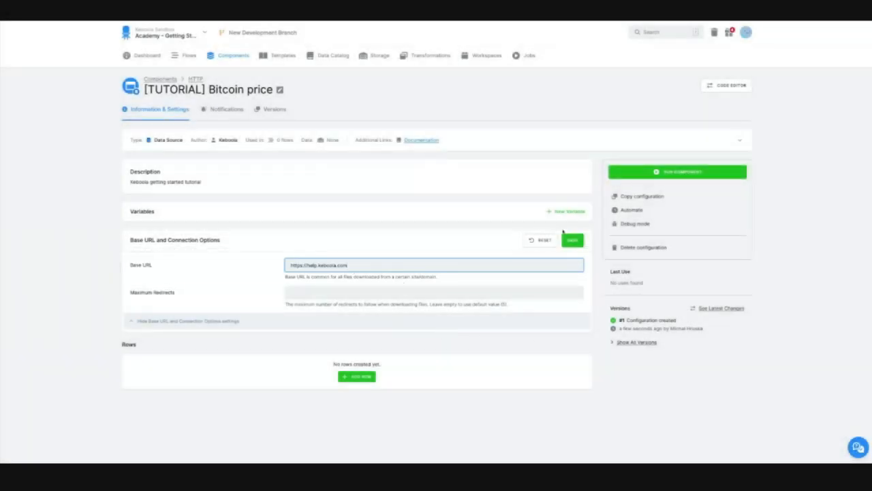
click(571, 241)
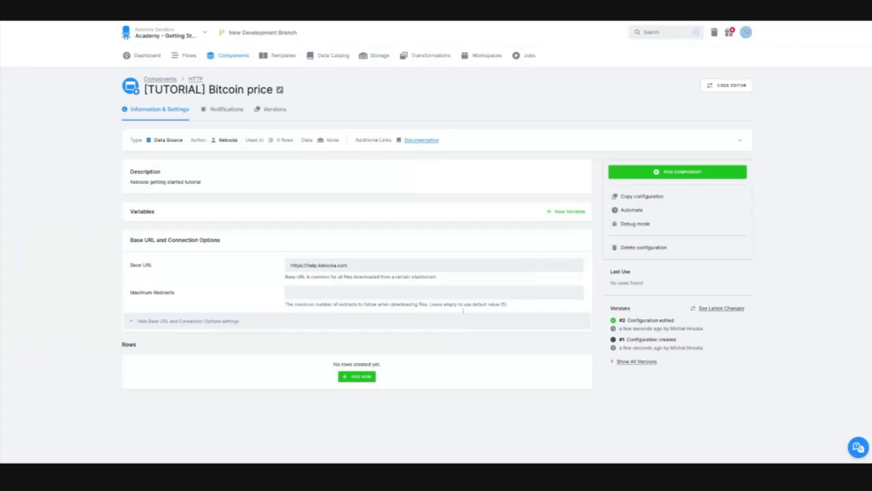
Add a row named bitcoin_price to the HTTP configuration
click(361, 377)
text(bitcoin_price)
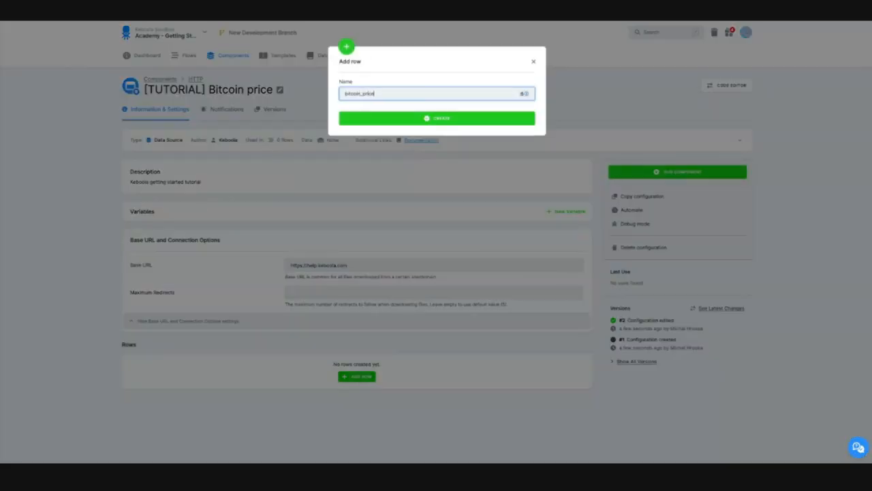
key(Return)
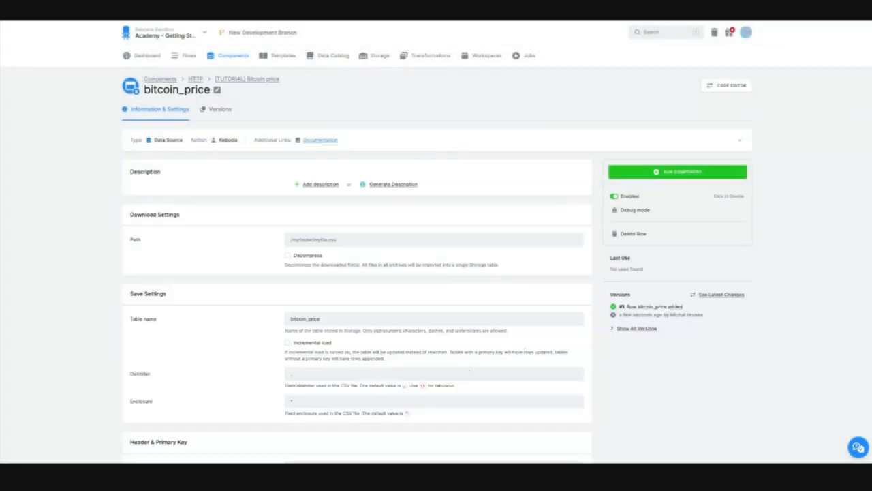
Set the row's download path to /tutorial/branches/bitcoin_price.csv and save the row
text(/tutorial/branches/bitcoin_price.csv)
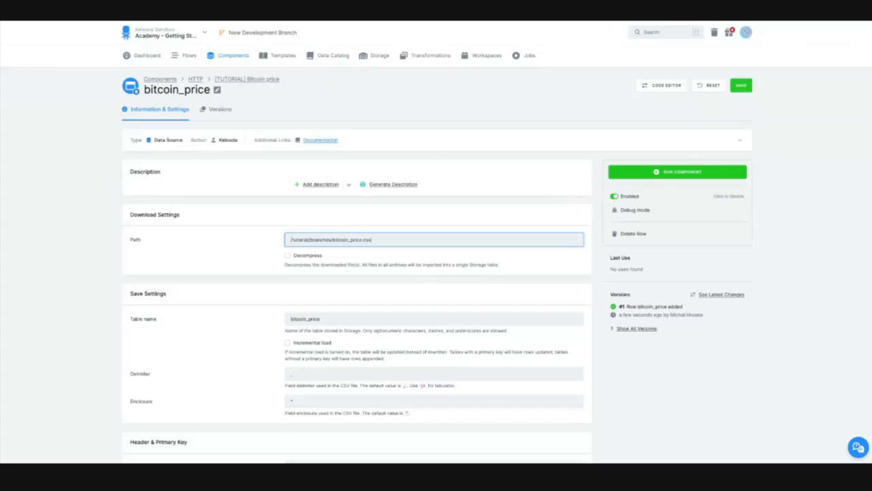
scroll(258, 280, down, 1)
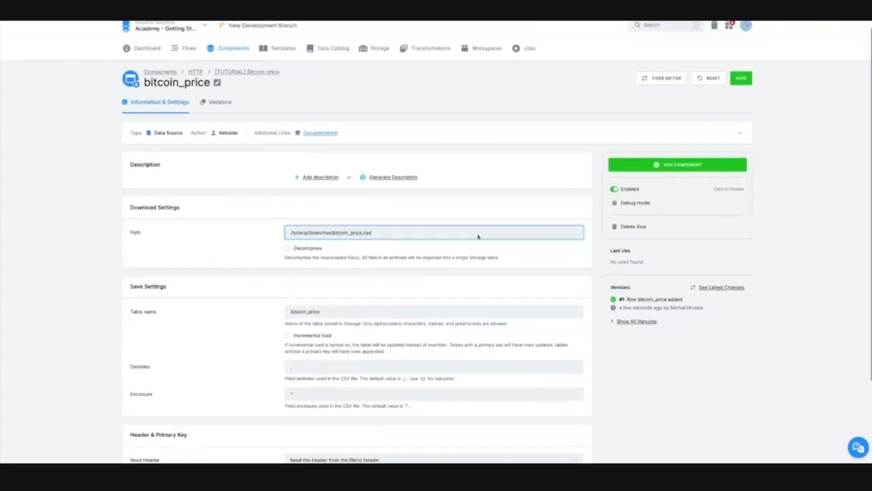
click(742, 79)
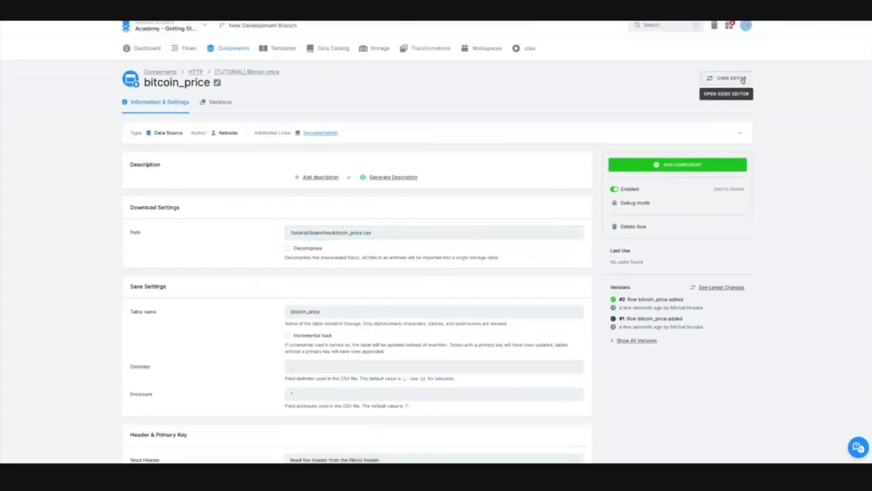
Run the component for the bitcoin_price row and confirm the run
scroll(557, 199, down, 1)
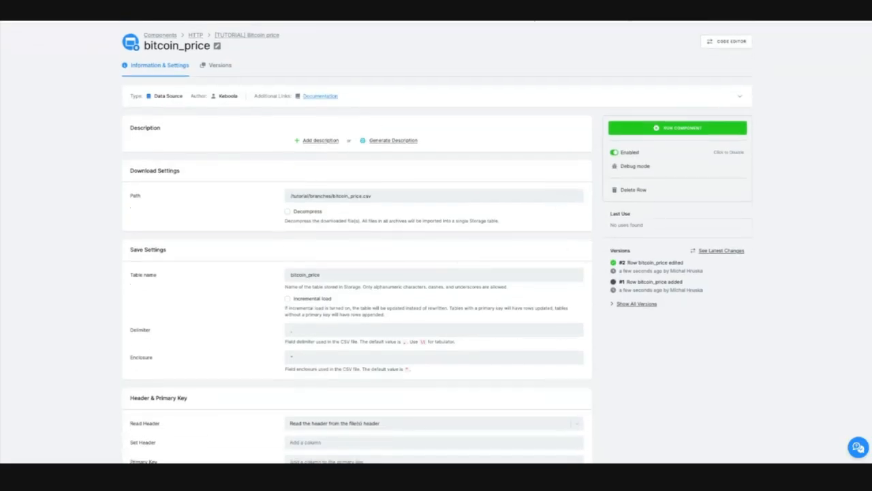
scroll(436, 242, up, 1)
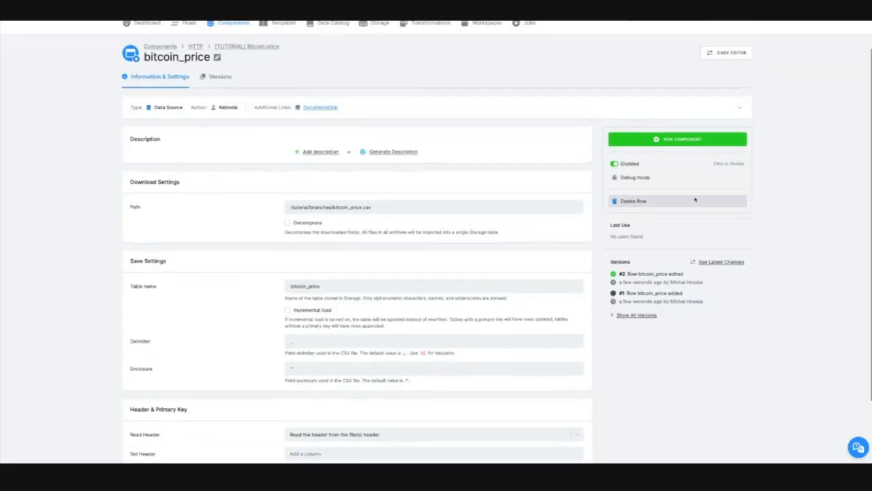
click(677, 140)
click(516, 111)
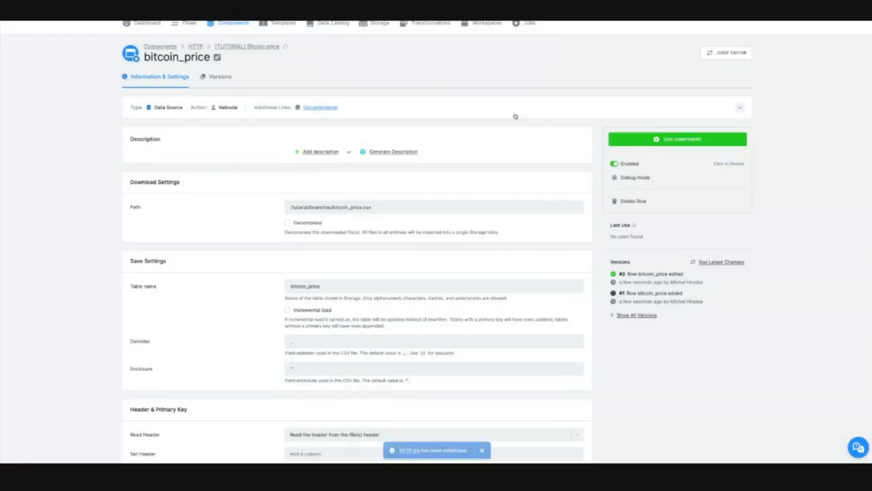
scroll(515, 111, up, 1)
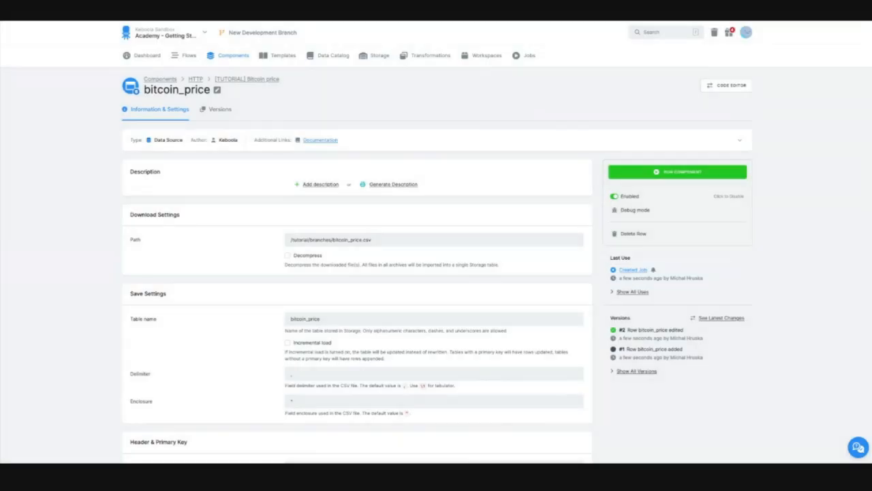
View the data sample of the bitcoin_price table in the HTTP bucket in Storage
click(380, 59)
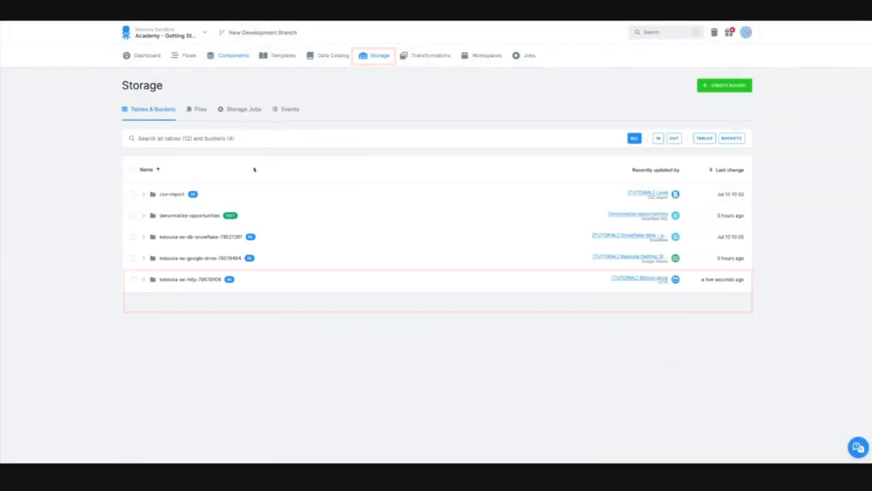
click(143, 279)
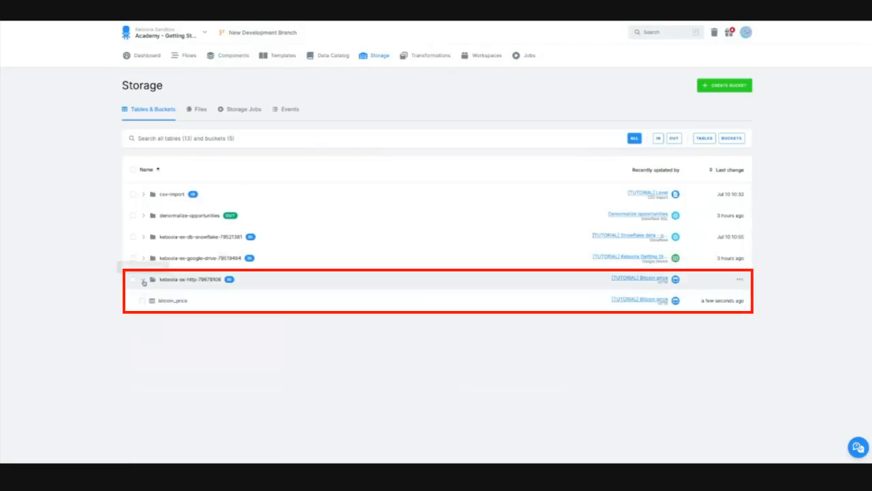
click(173, 301)
click(312, 109)
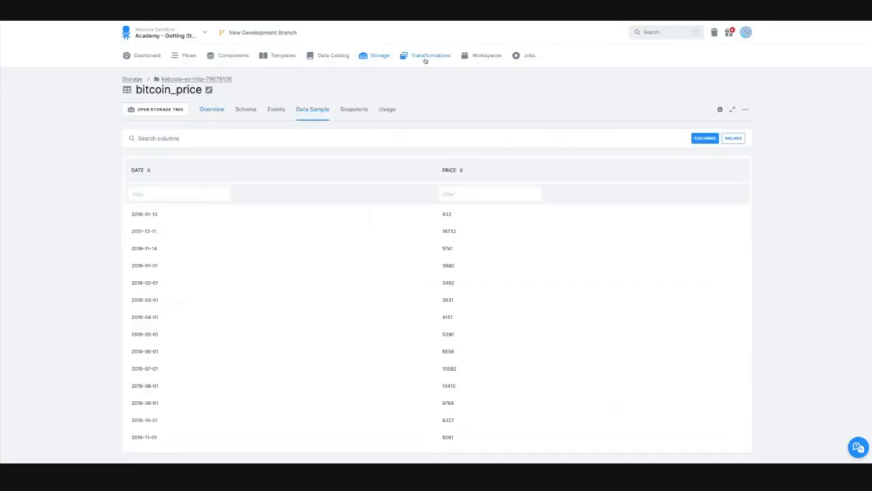
Create a Snowflake SQL transformation named "Bitcoin", described as "Keboola getting started tutorial", in a new folder "Bitcoin"
click(424, 59)
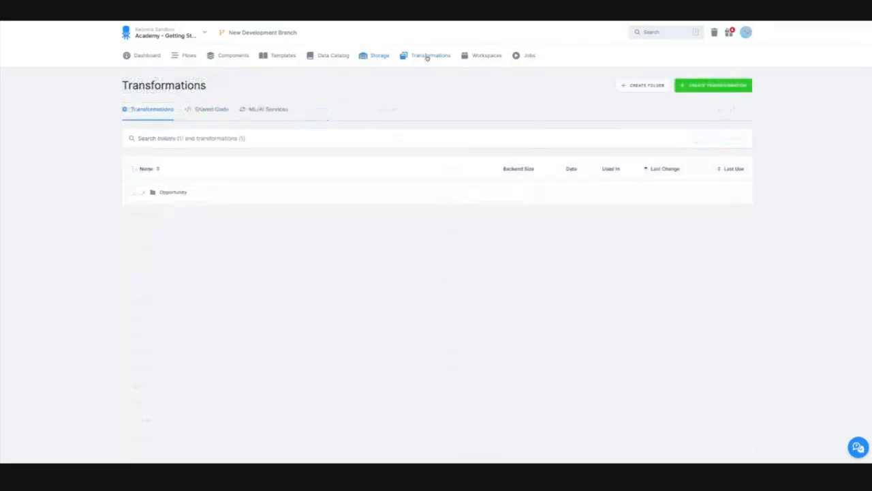
click(711, 87)
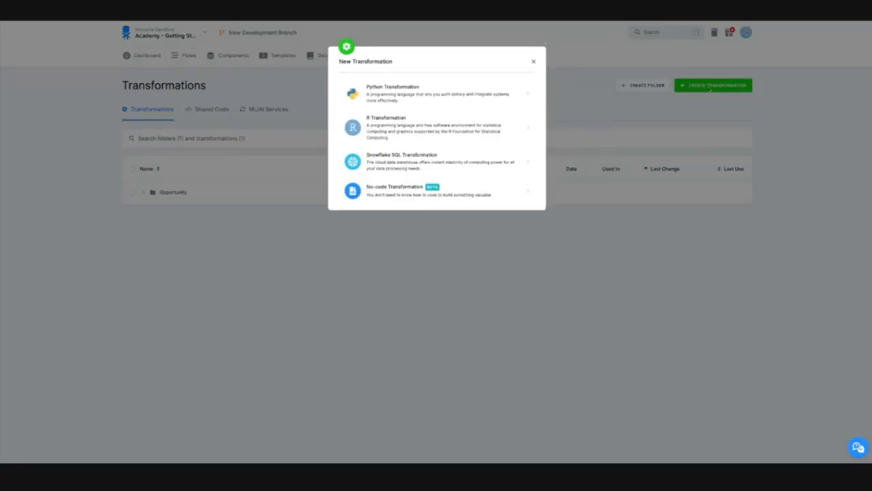
click(426, 157)
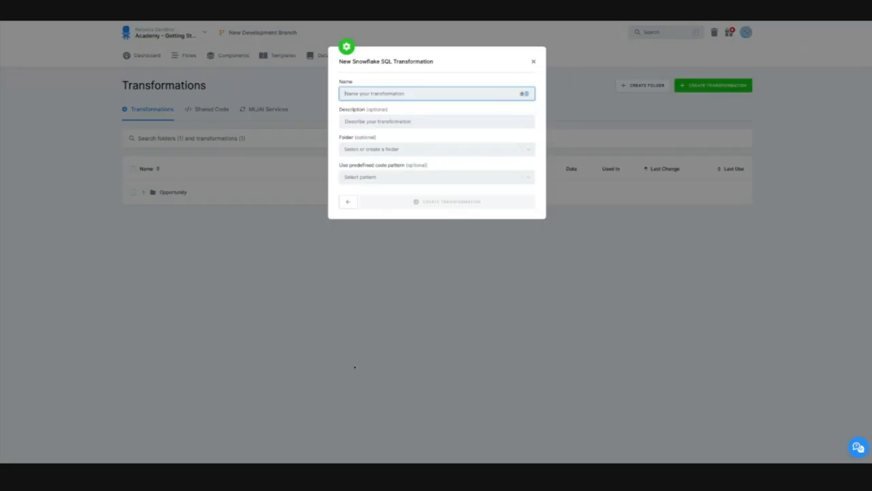
text(Bitcoin)
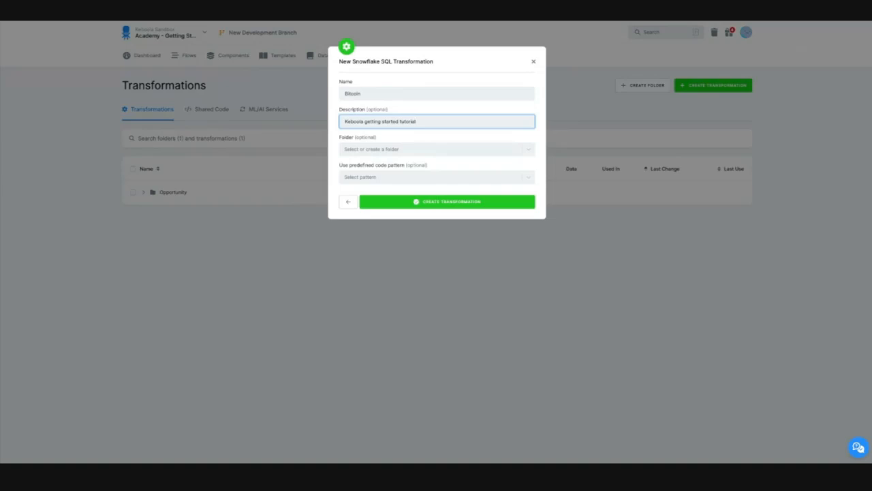
click(393, 150)
text(Bitcoin)
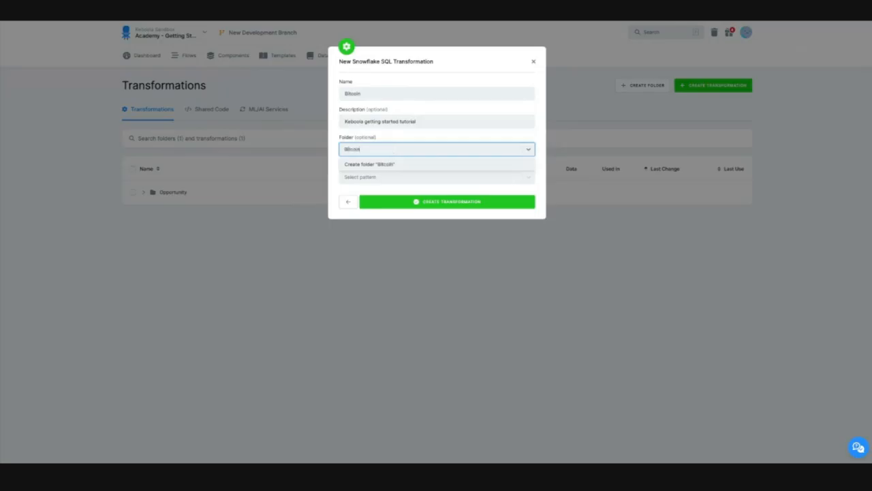
click(411, 165)
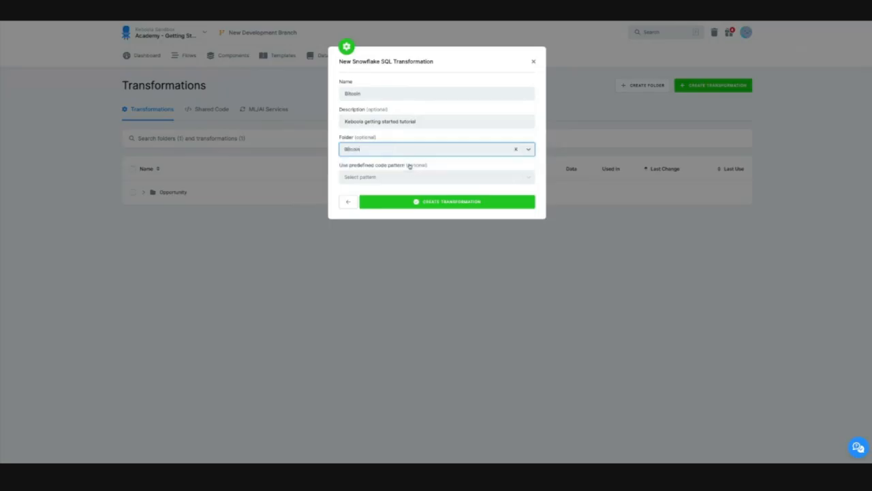
click(407, 203)
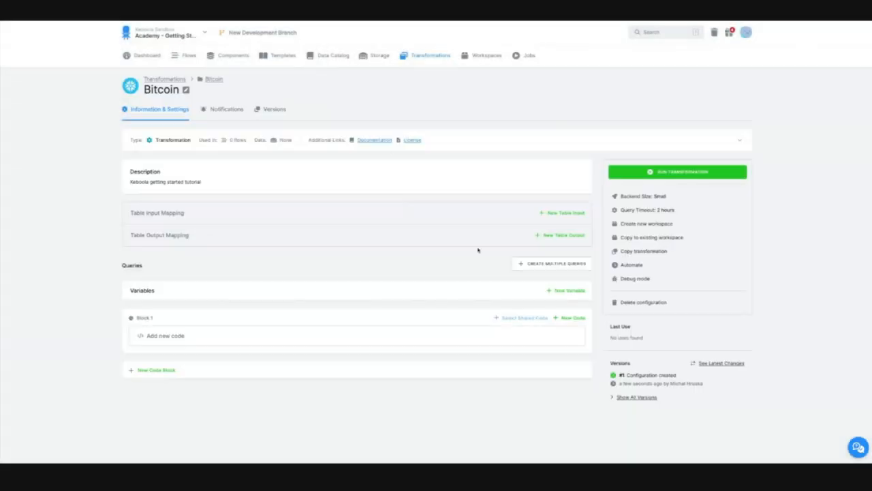
Add the bitcoin_price table from the HTTP bucket as the transformation's table input mapping
click(572, 214)
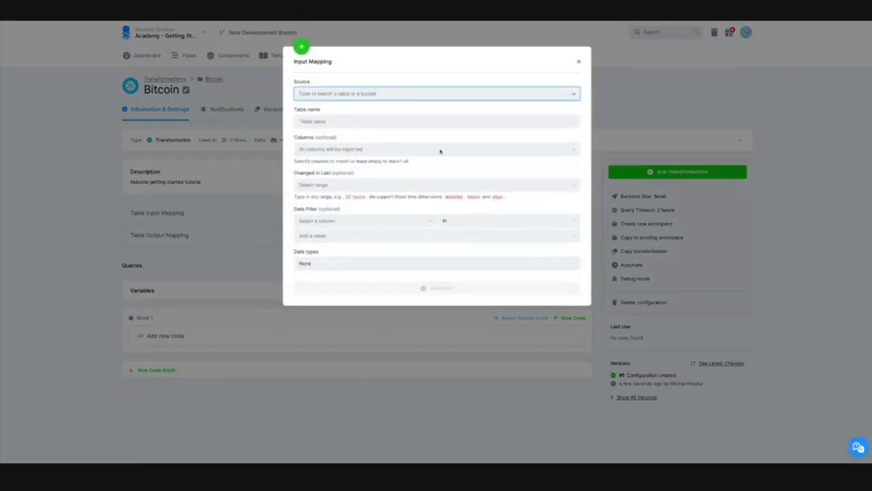
text(kit)
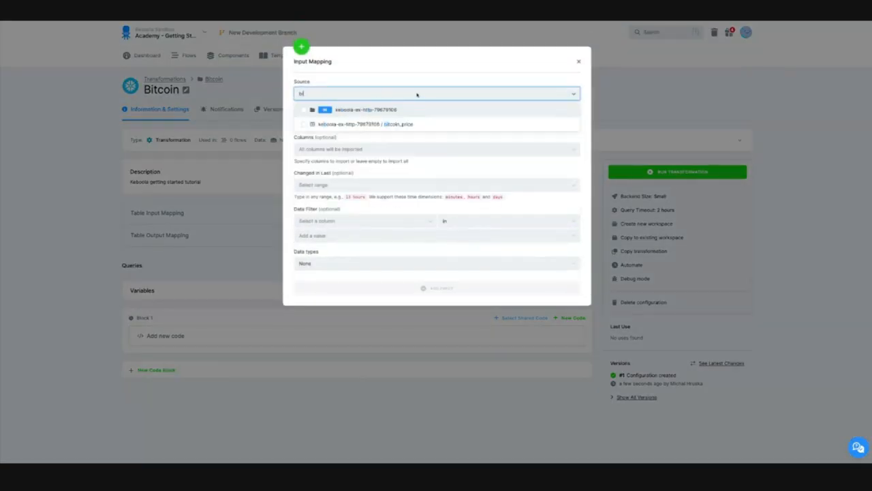
click(374, 124)
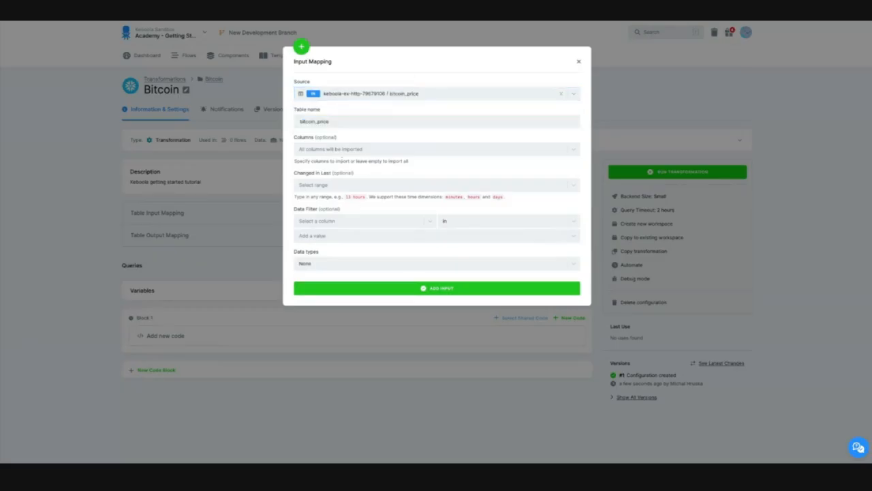
click(406, 288)
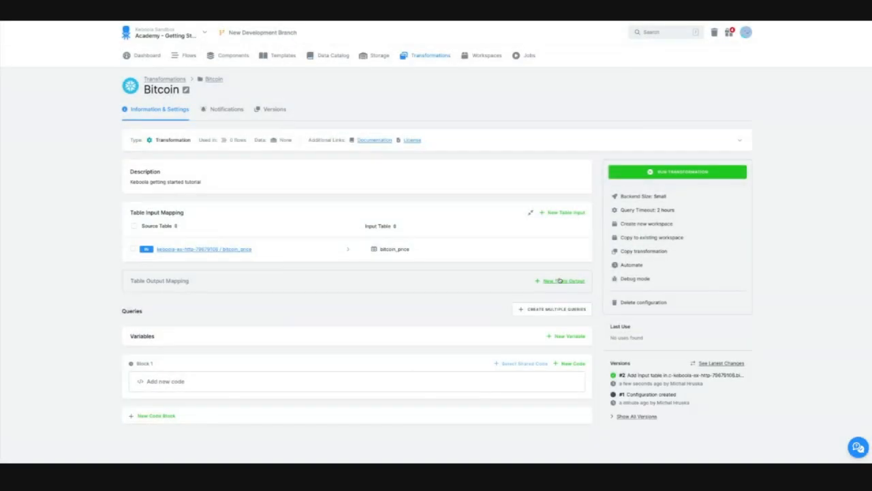
Add a table output mapping that writes top_prices to a new top_prices table in the bitcoin output bucket
click(559, 280)
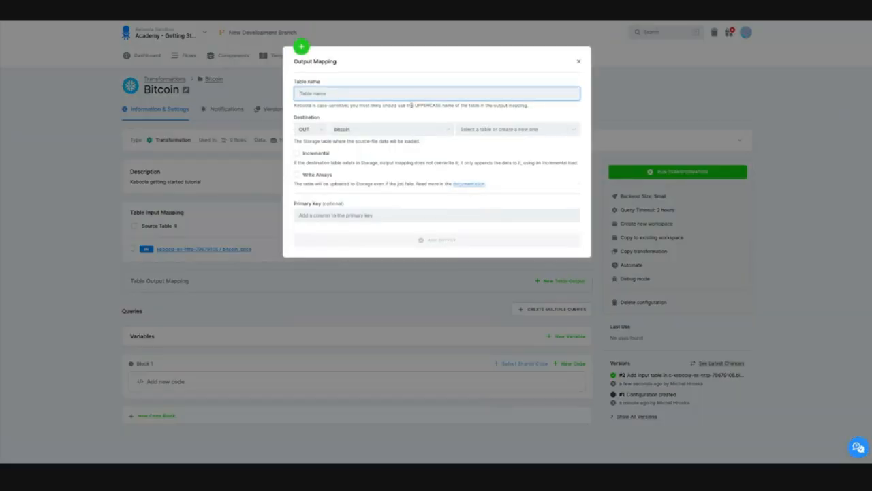
text(top_prices)
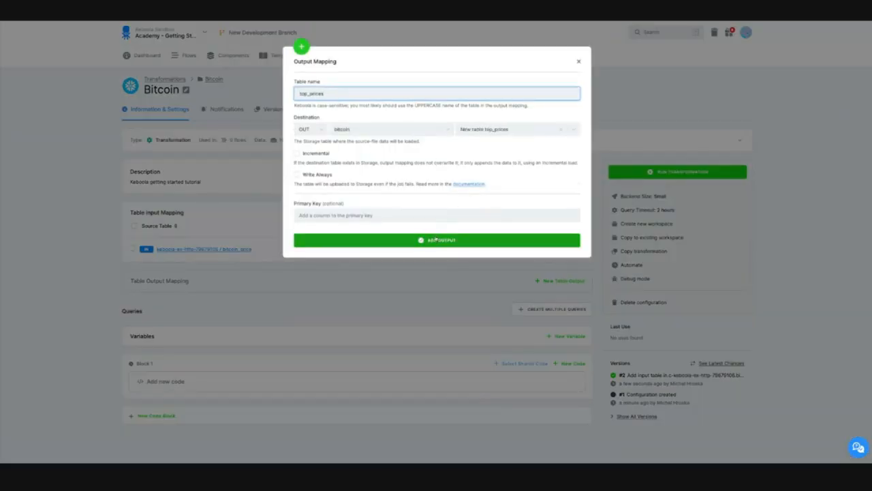
click(434, 240)
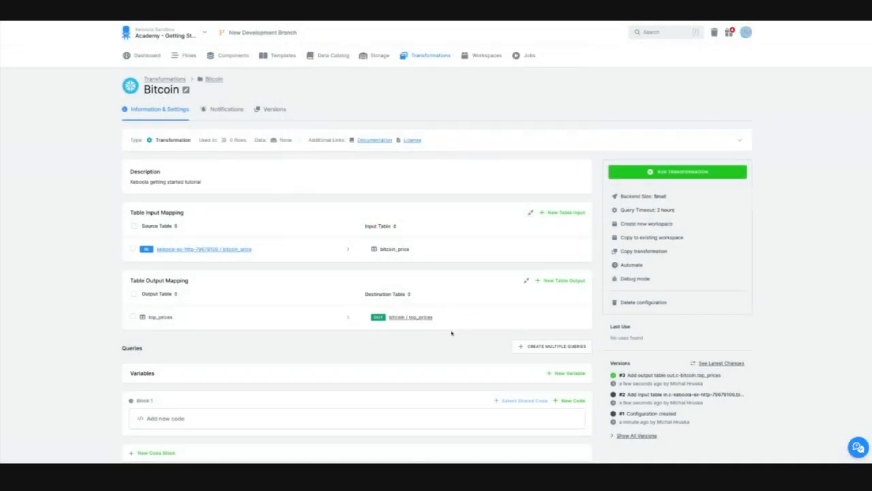
Add code named "Top prices" to Block 1 that creates "top_prices" from "bitcoin_price" ordered by PRICE DESC LIMIT 5 and drops "_timestamp"
scroll(462, 388, down, 1)
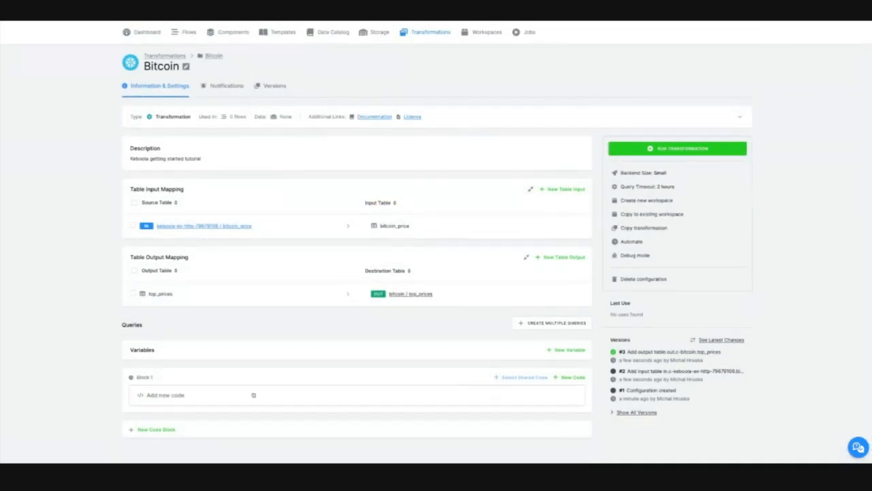
click(164, 395)
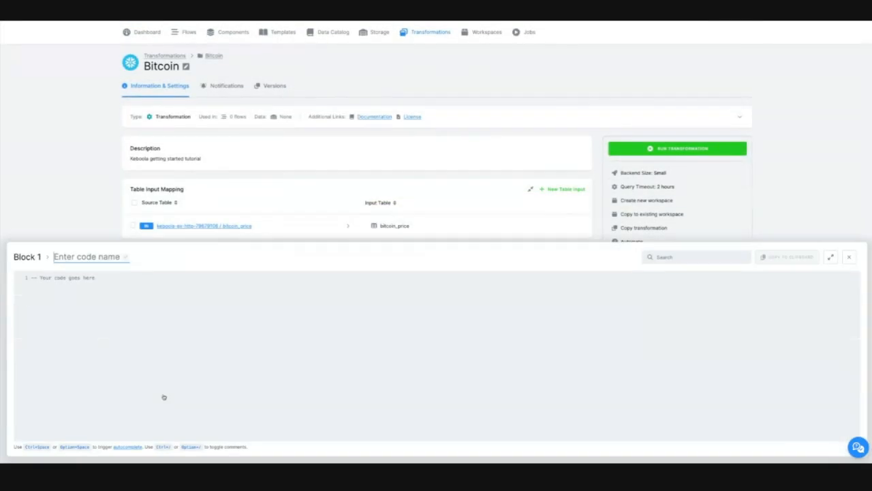
text(Top prices)
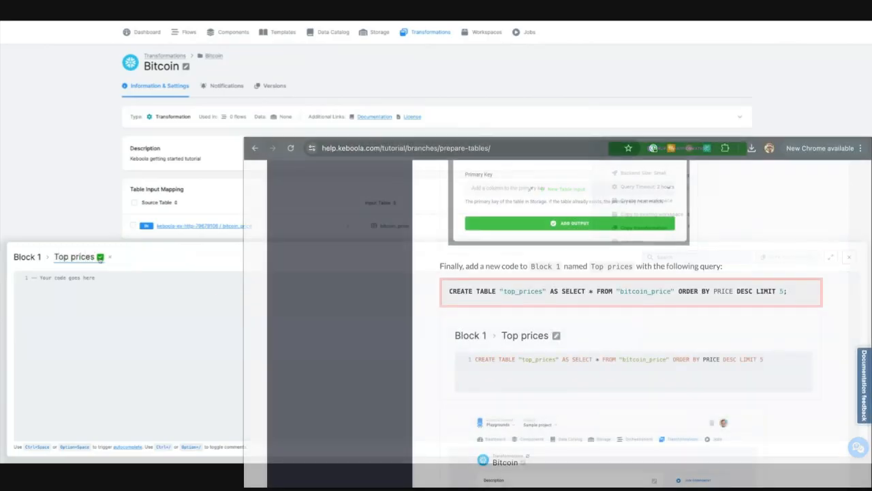
click(100, 257)
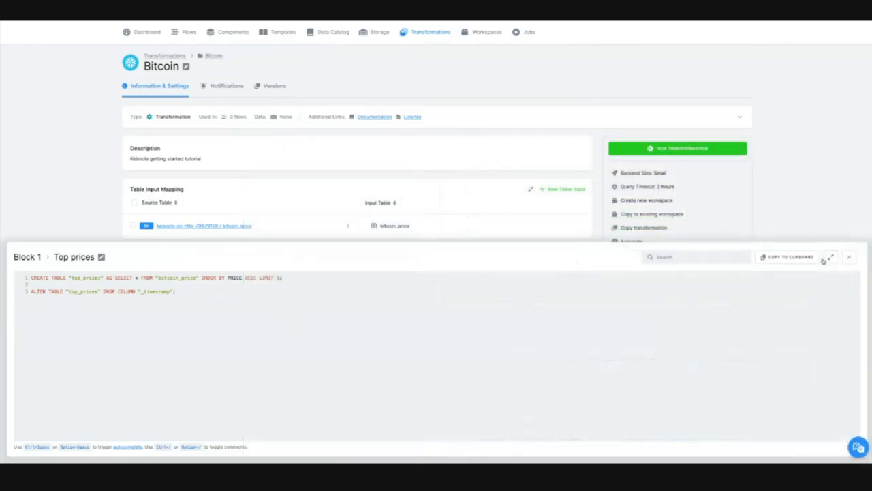
click(841, 257)
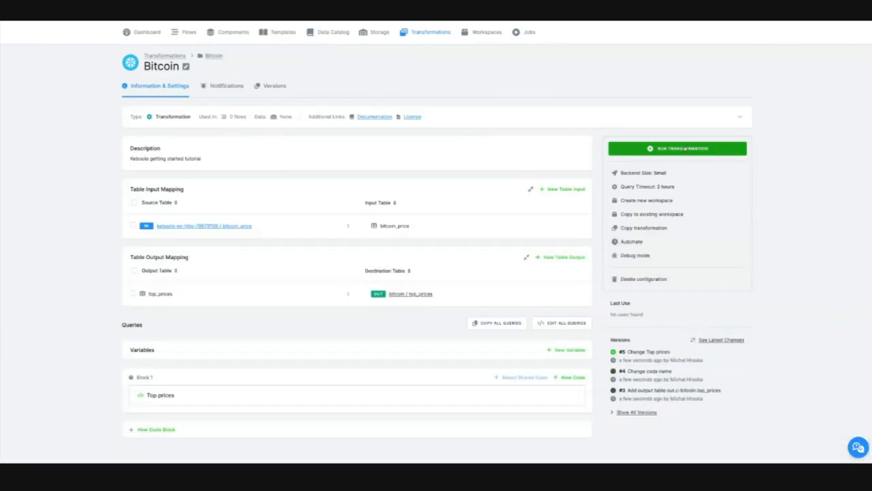
Run the Bitcoin transformation and confirm the run
click(688, 151)
click(471, 110)
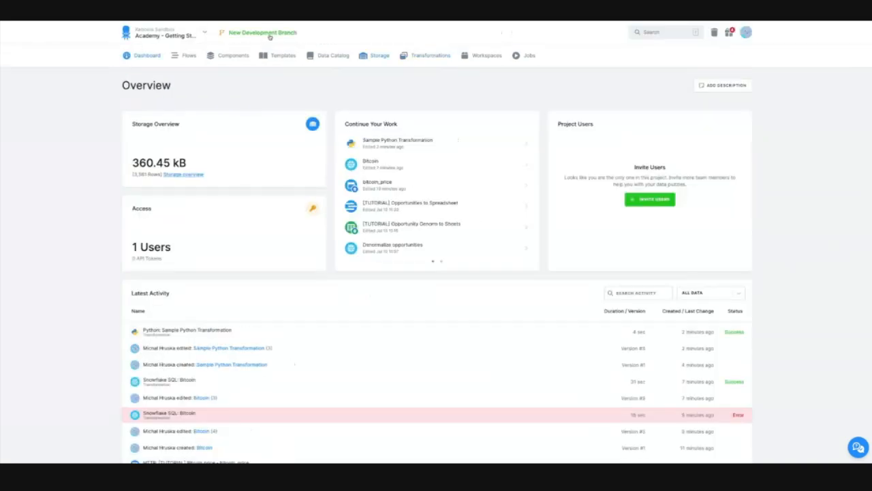
Create a development branch named "Sample branch" with the notes "Keboola getting started tutorial"
click(266, 33)
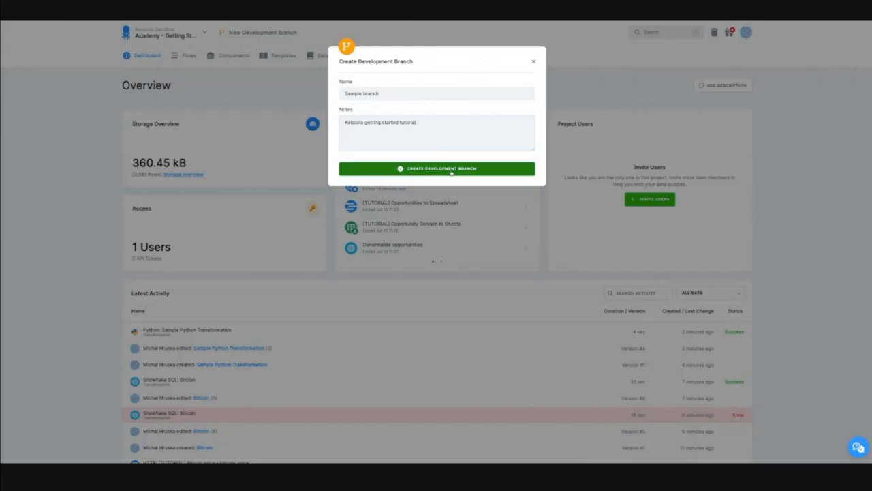
click(451, 170)
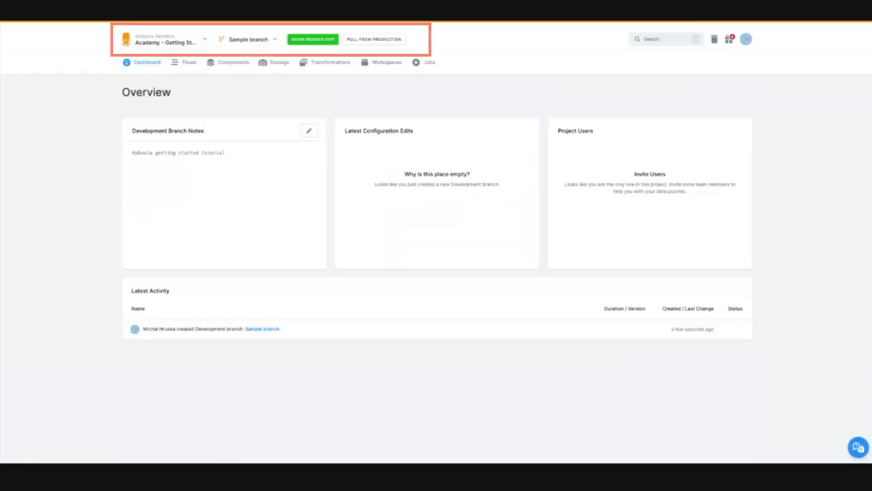
In the branch's Bitcoin transformation, set the LIMIT in the "Top prices" query to 10 and save the code
click(328, 66)
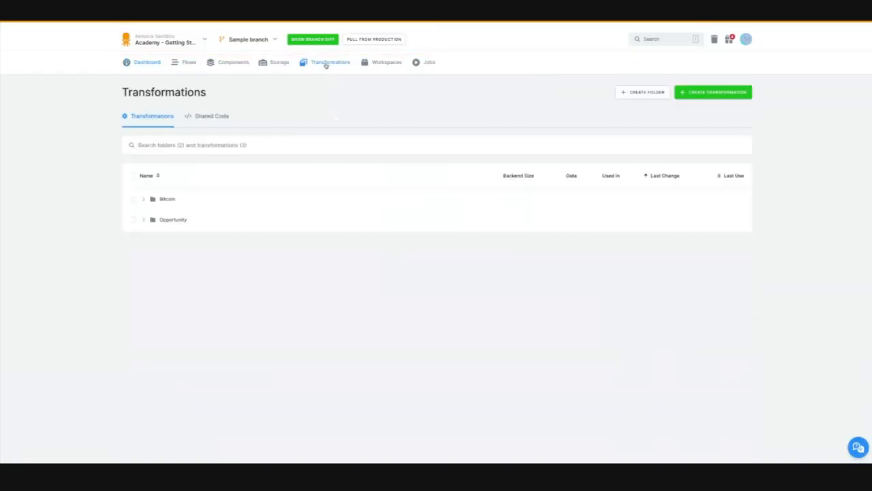
click(144, 199)
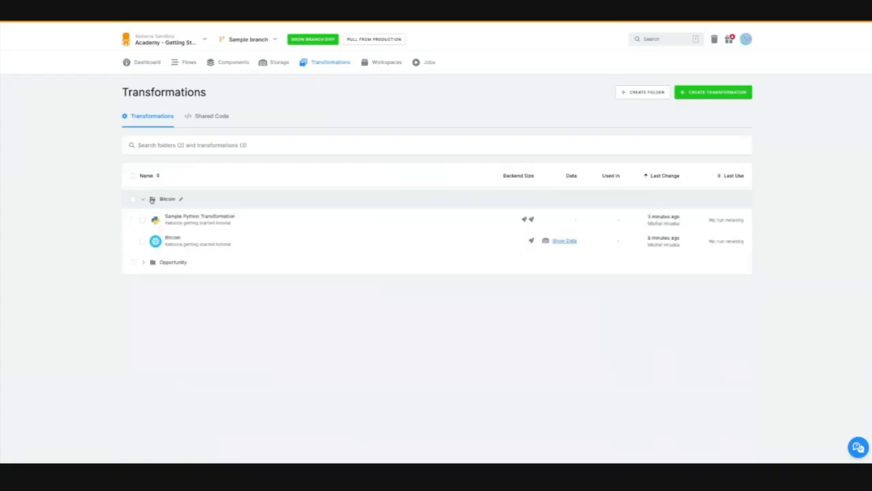
click(172, 238)
scroll(341, 245, down, 1)
click(254, 385)
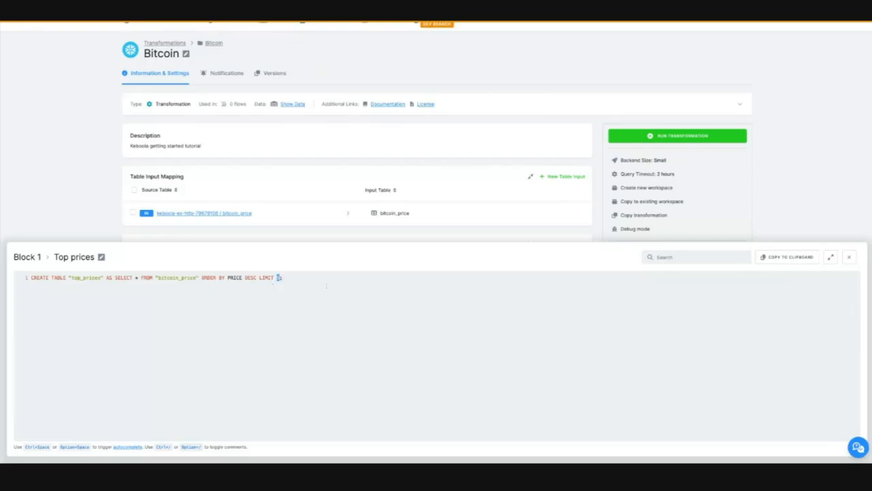
text(10)
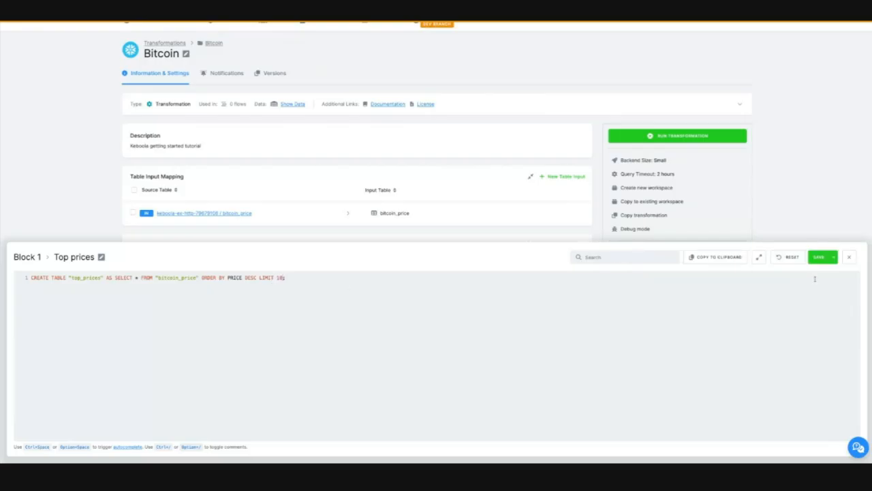
click(819, 256)
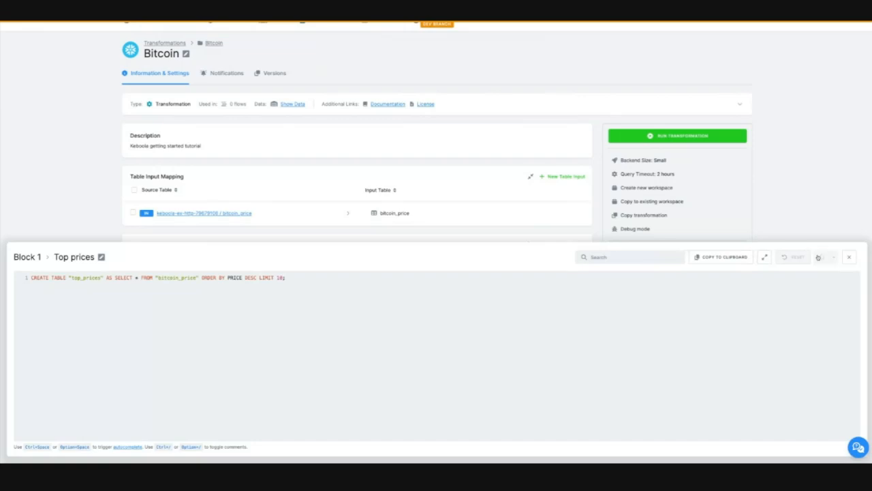
click(849, 259)
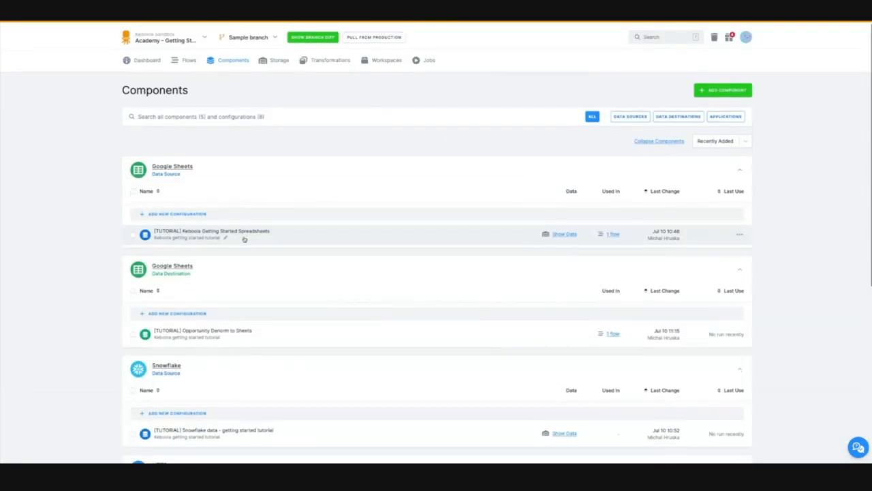
Add a row named "bitcoin_transaction" to the HTTP configuration "[TUTORIAL] Bitcoin price" in the branch
scroll(243, 239, down, 5)
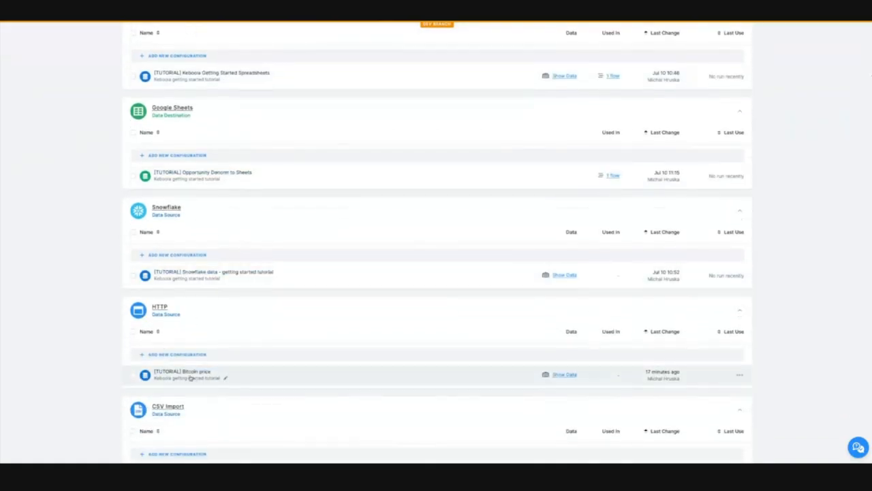
click(196, 374)
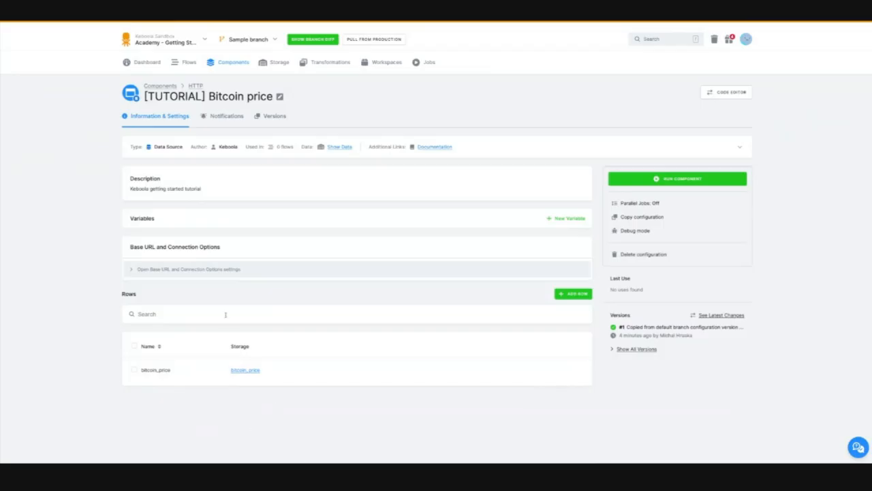
click(573, 293)
text(bitcoin_transaction)
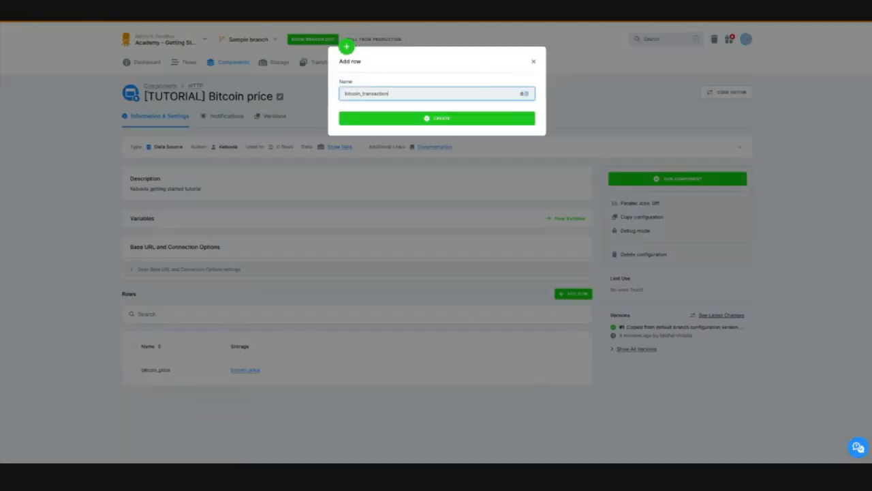
click(479, 122)
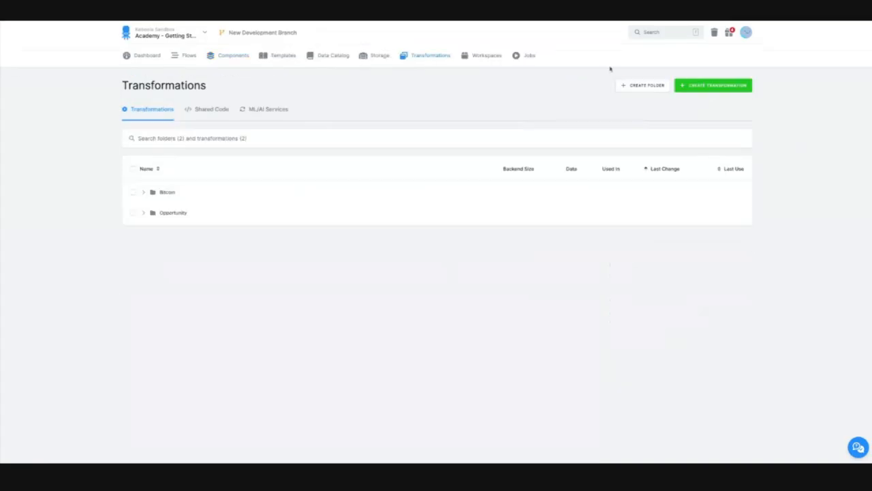
Create a Python transformation in production named "Sample Python Transformation", described as "Keboola getting started tutorial", in the Bitcoin folder
click(719, 90)
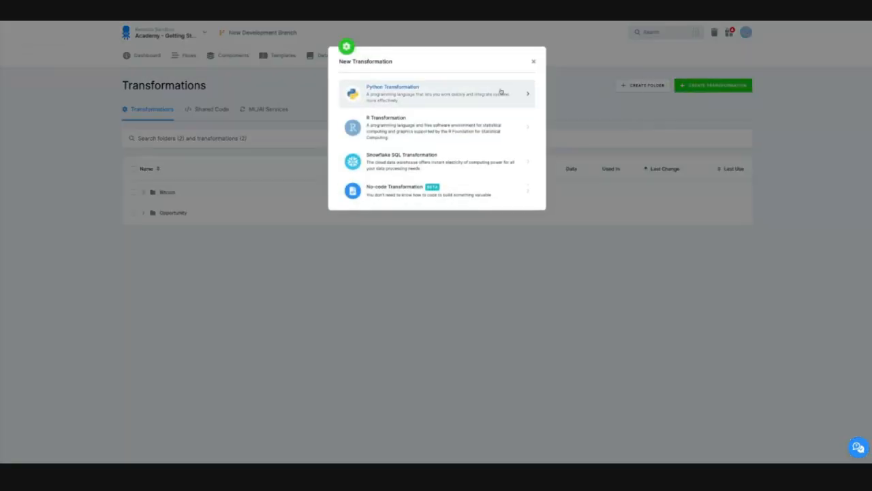
click(456, 97)
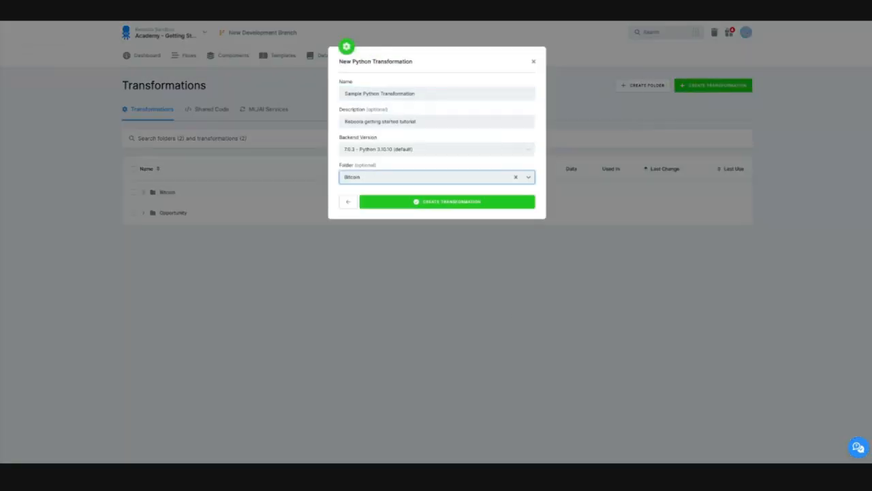
click(474, 204)
Add "Hello world" code to Block 1 and set up a permanent file output for demoFile.txt tagged demoOutput
scroll(436, 273, down, 1)
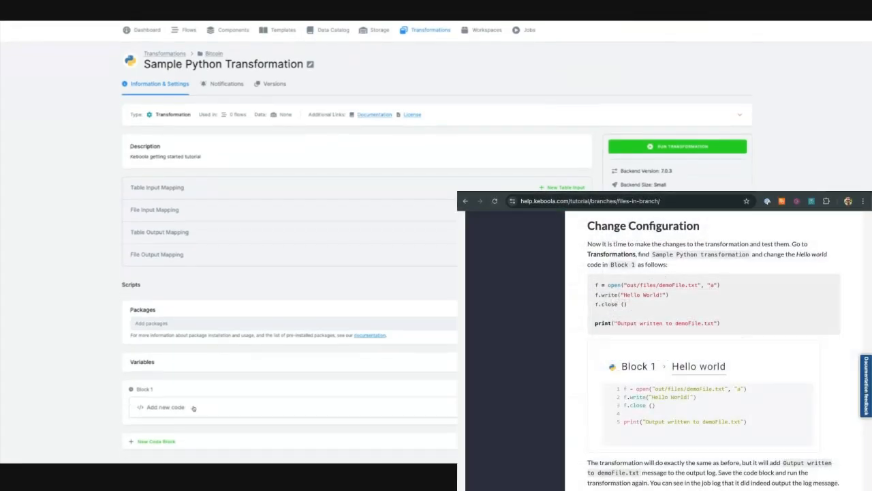
click(194, 408)
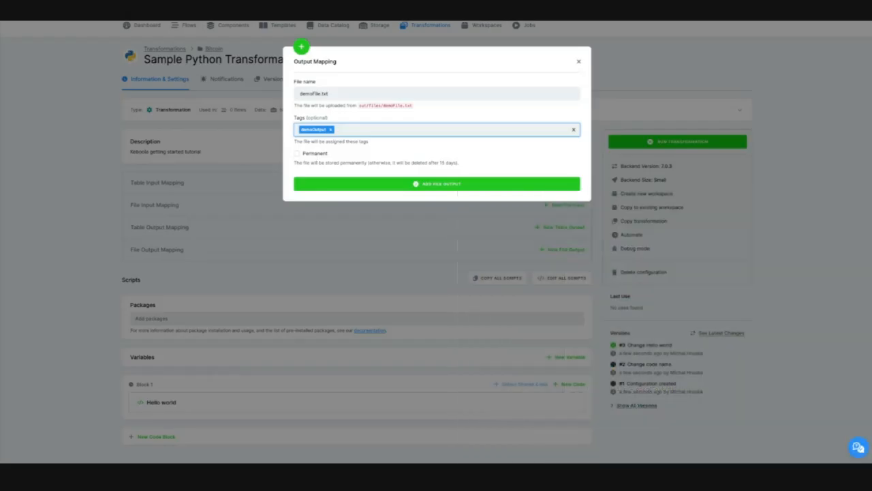
click(297, 154)
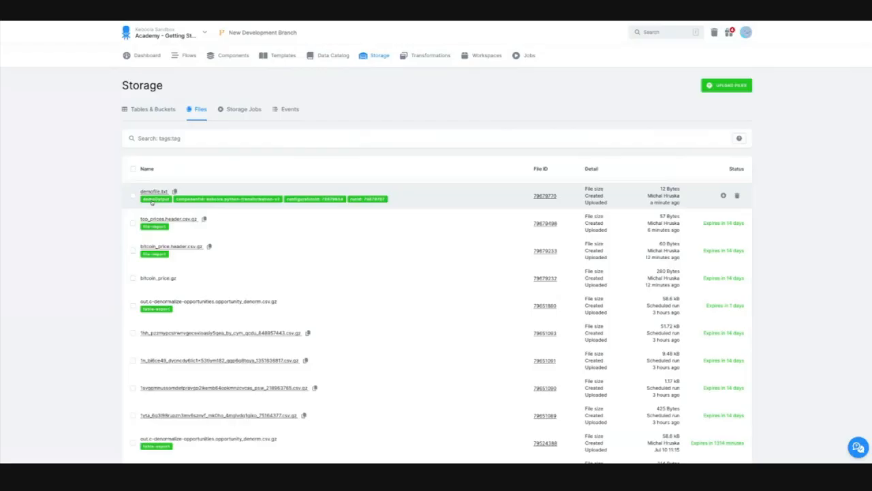
Filter the production Storage files by the demoOutput tag of demofile.txt
click(164, 139)
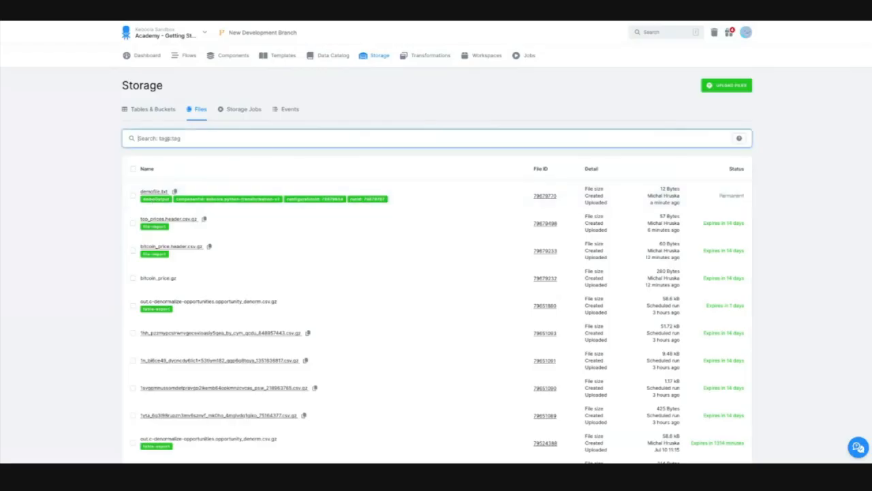
click(154, 199)
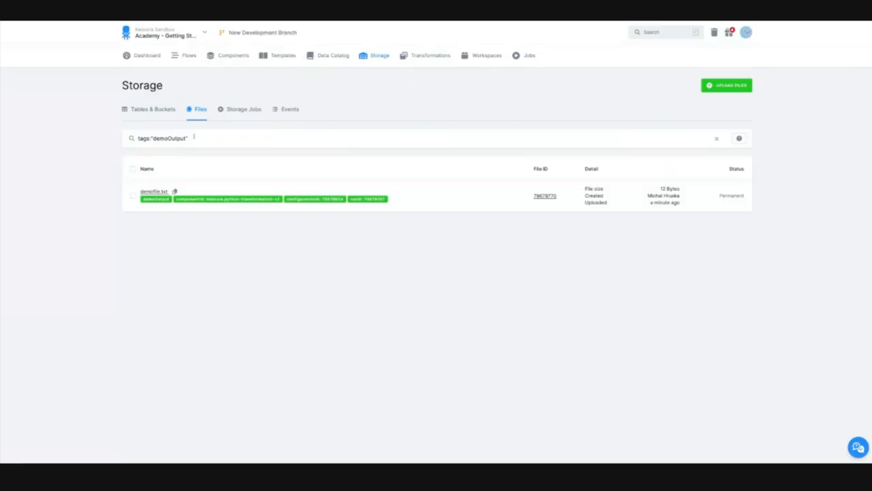
drag(138, 138, 220, 138)
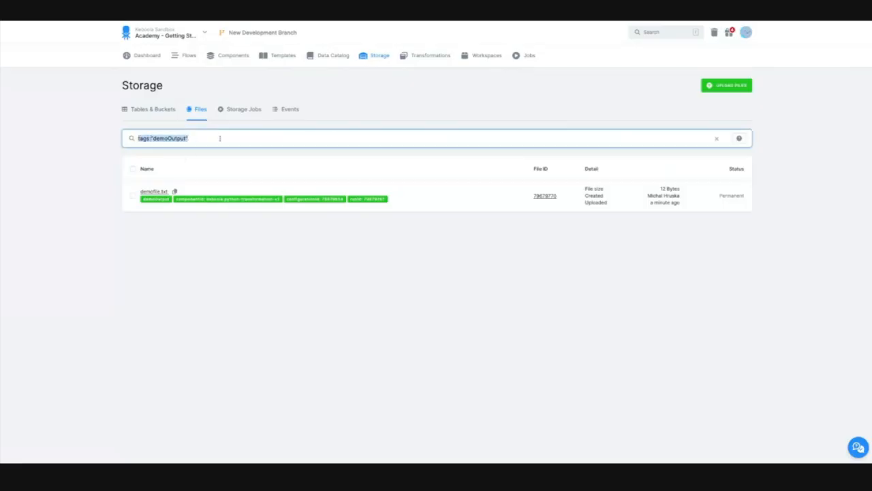
click(220, 138)
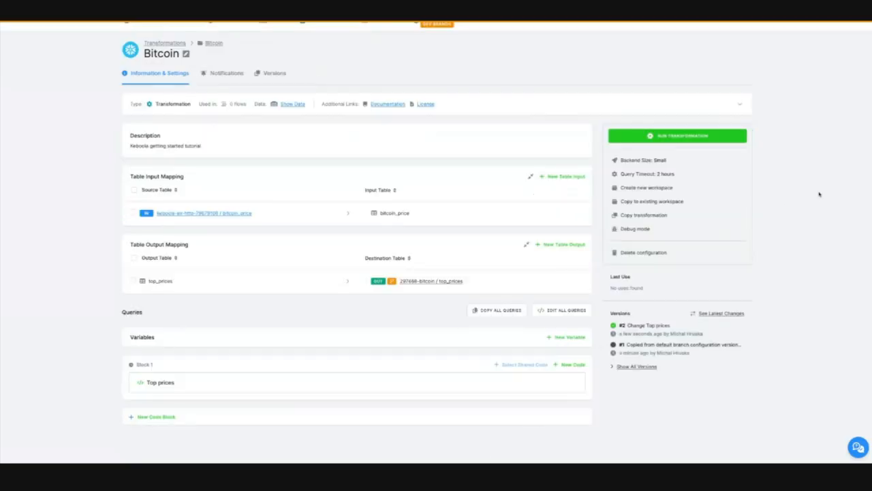
Run the Bitcoin transformation in Sample branch and view the files in the branch's Storage
click(692, 136)
click(515, 108)
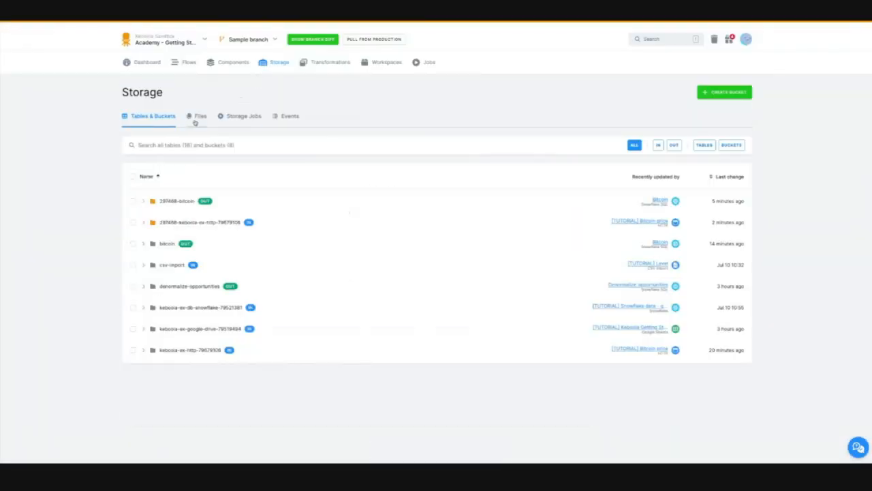
click(195, 120)
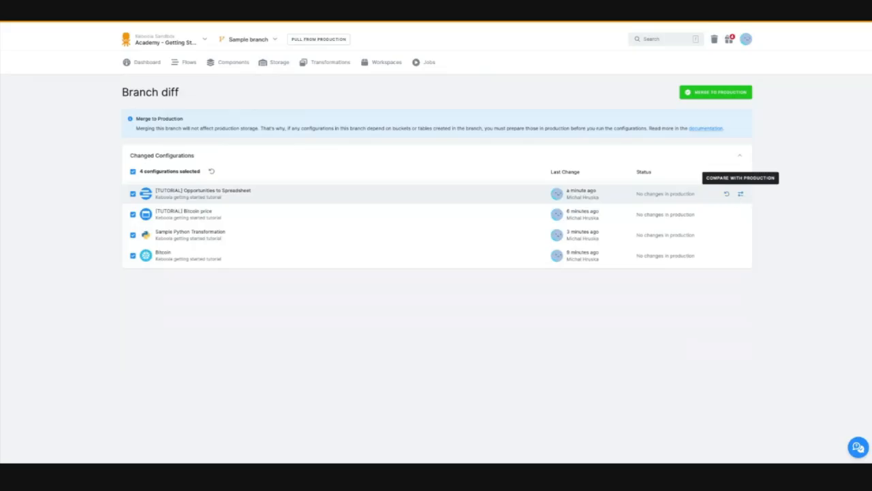
Compare the changed "[TUTORIAL] Opportunities to Spreadsheet" and "[TUTORIAL] Bitcoin price" configurations with production in the branch diff
click(741, 194)
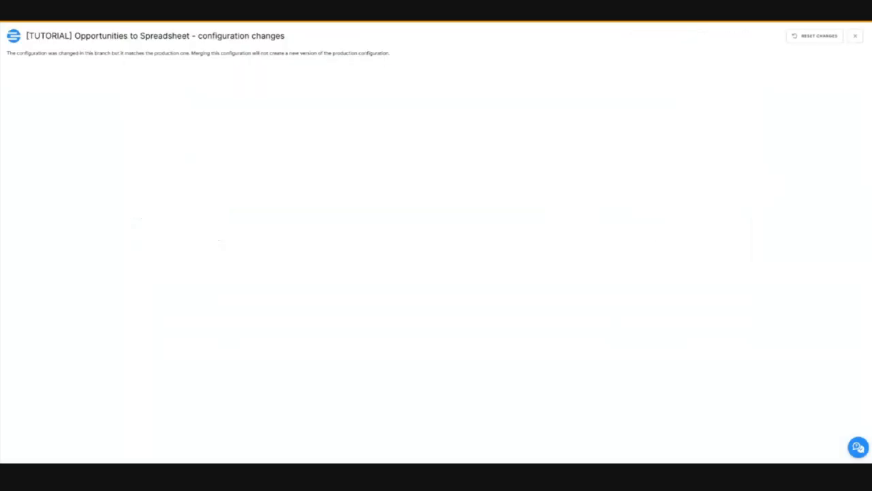
click(855, 37)
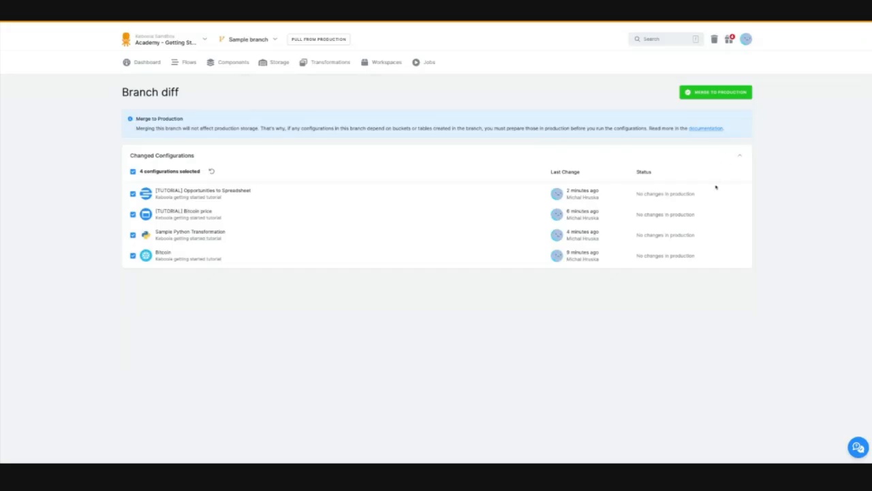
click(740, 215)
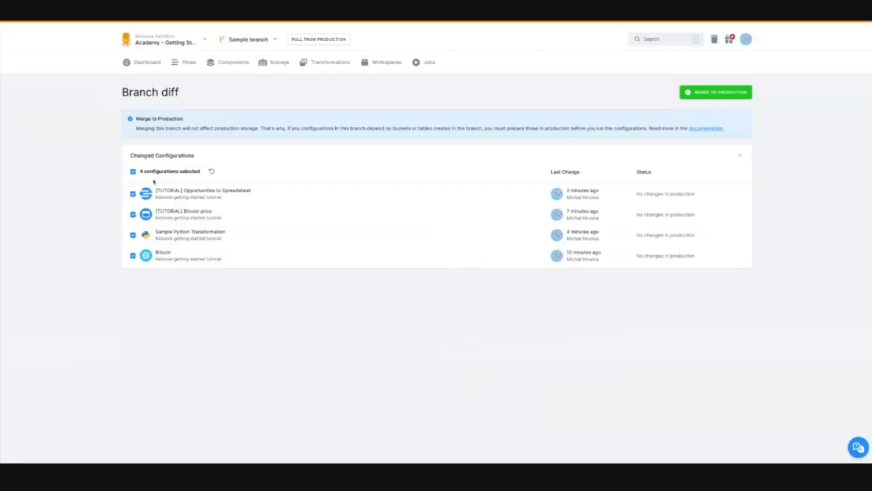
Exclude the "[TUTORIAL] Opportunities to Spreadsheet" configuration from the merge to production
click(133, 194)
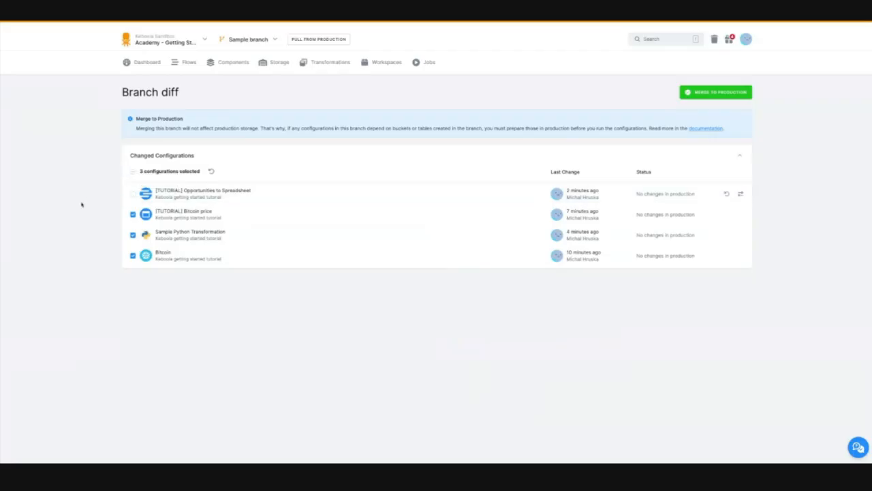